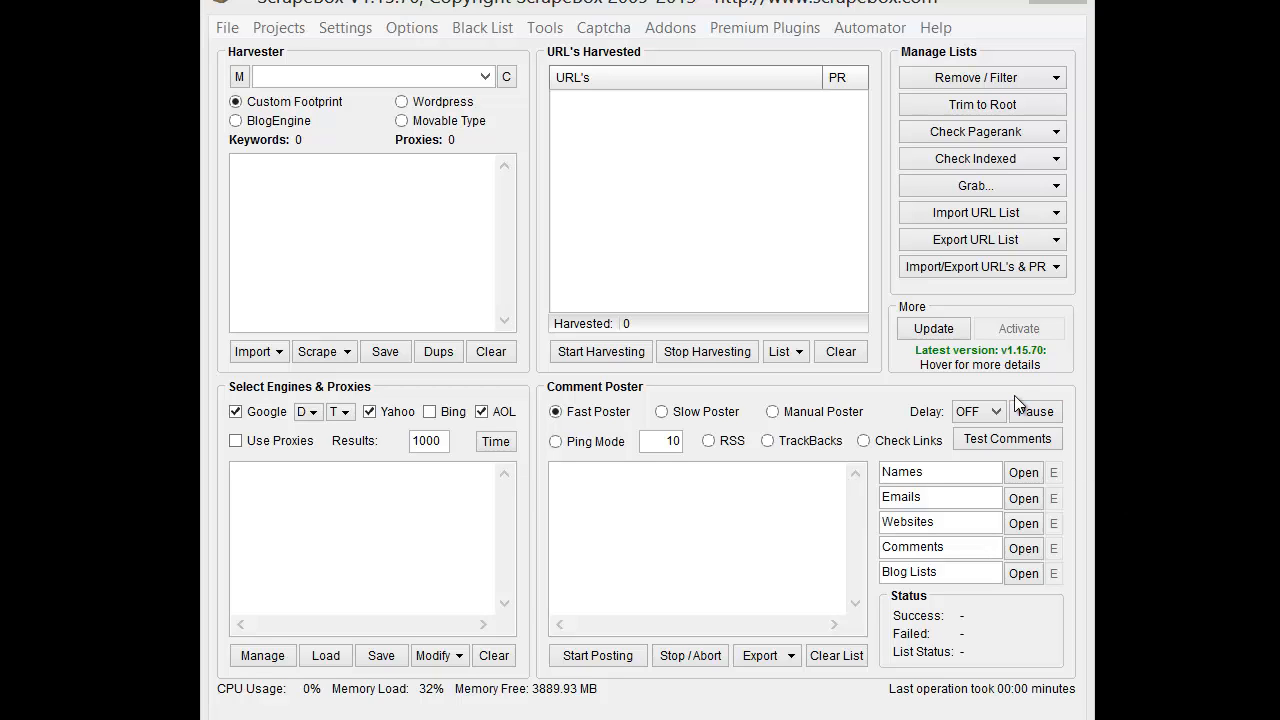
Open the Rank Tracker premium plugin and bring up its Scheduler so that the whole task form is visible
click(766, 28)
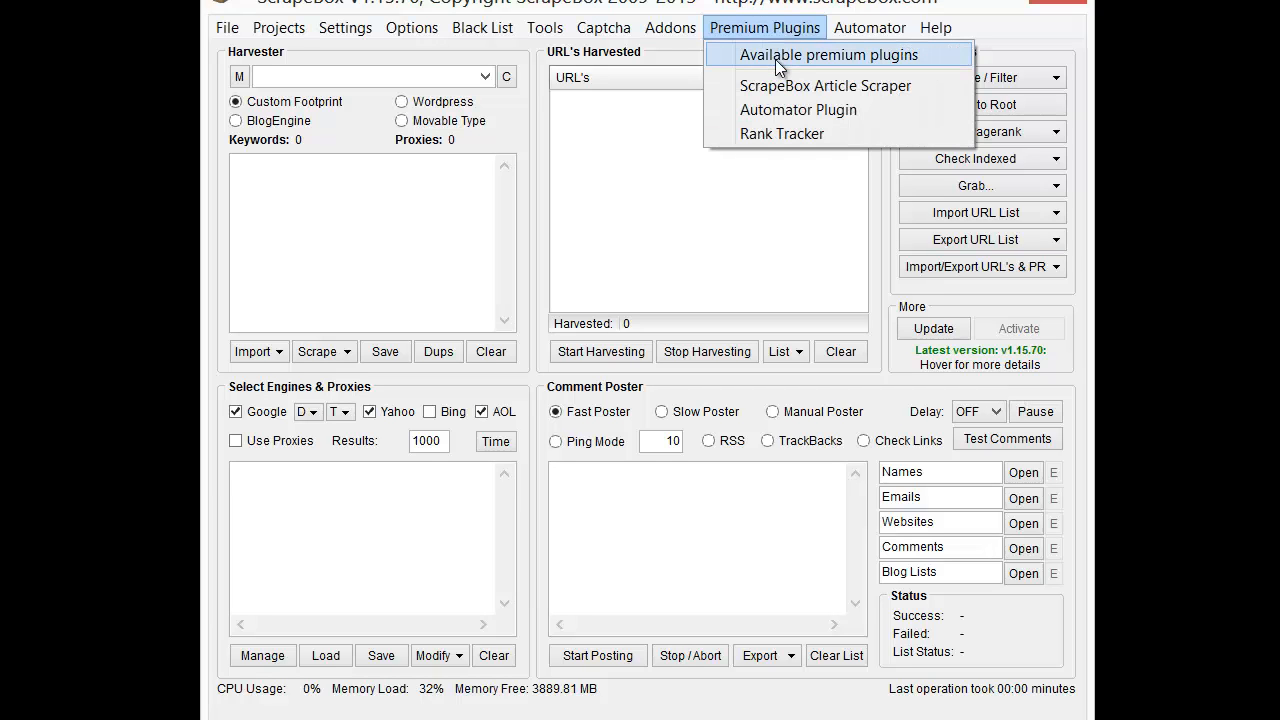
click(786, 134)
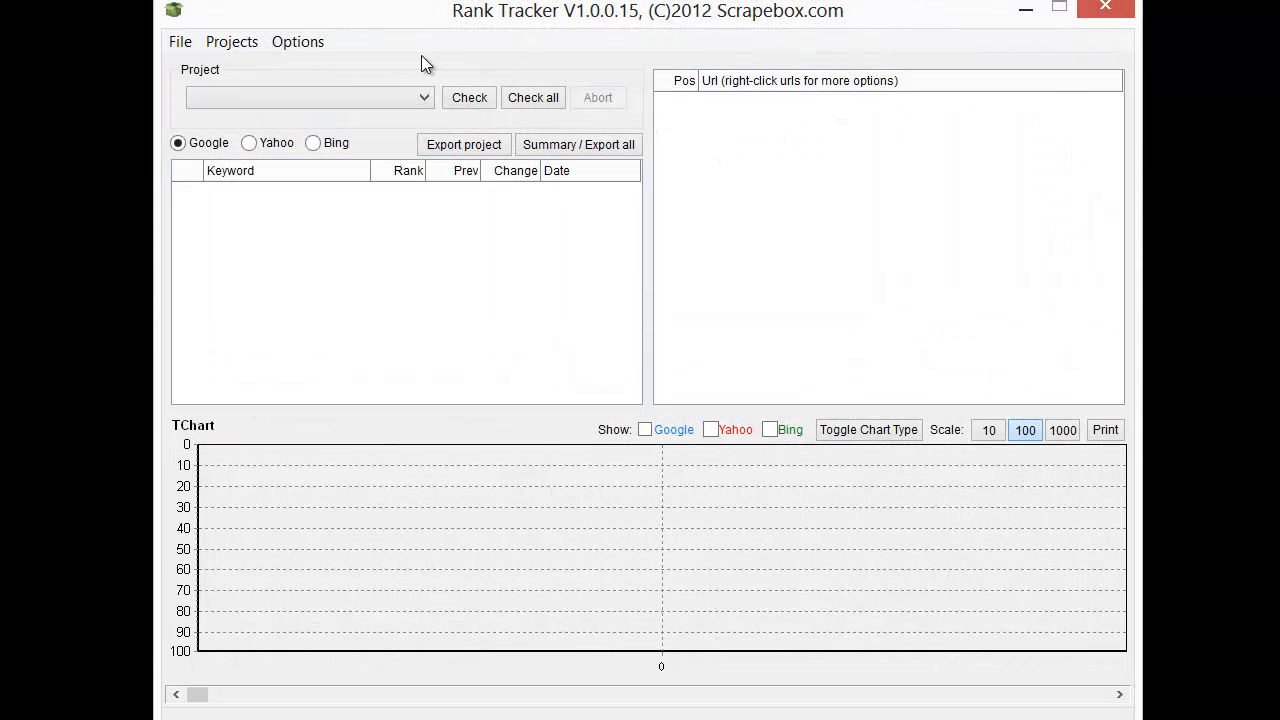
click(313, 42)
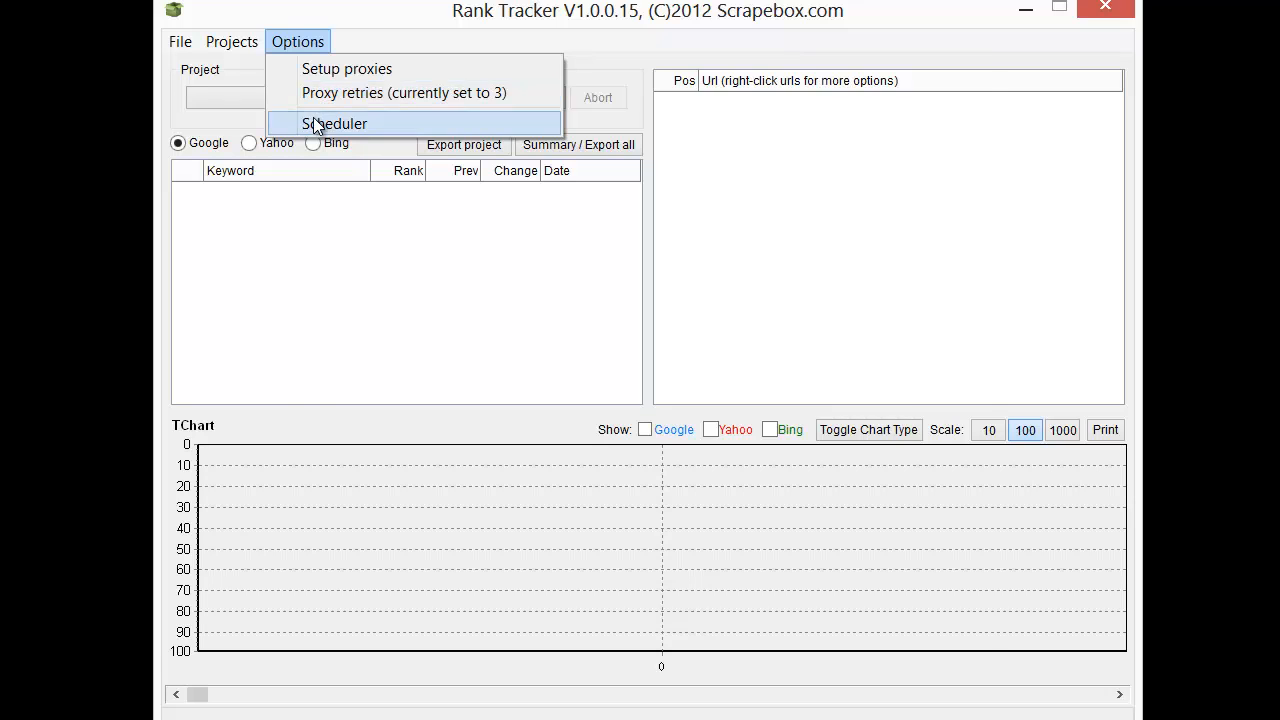
click(316, 124)
drag(614, 66, 573, 176)
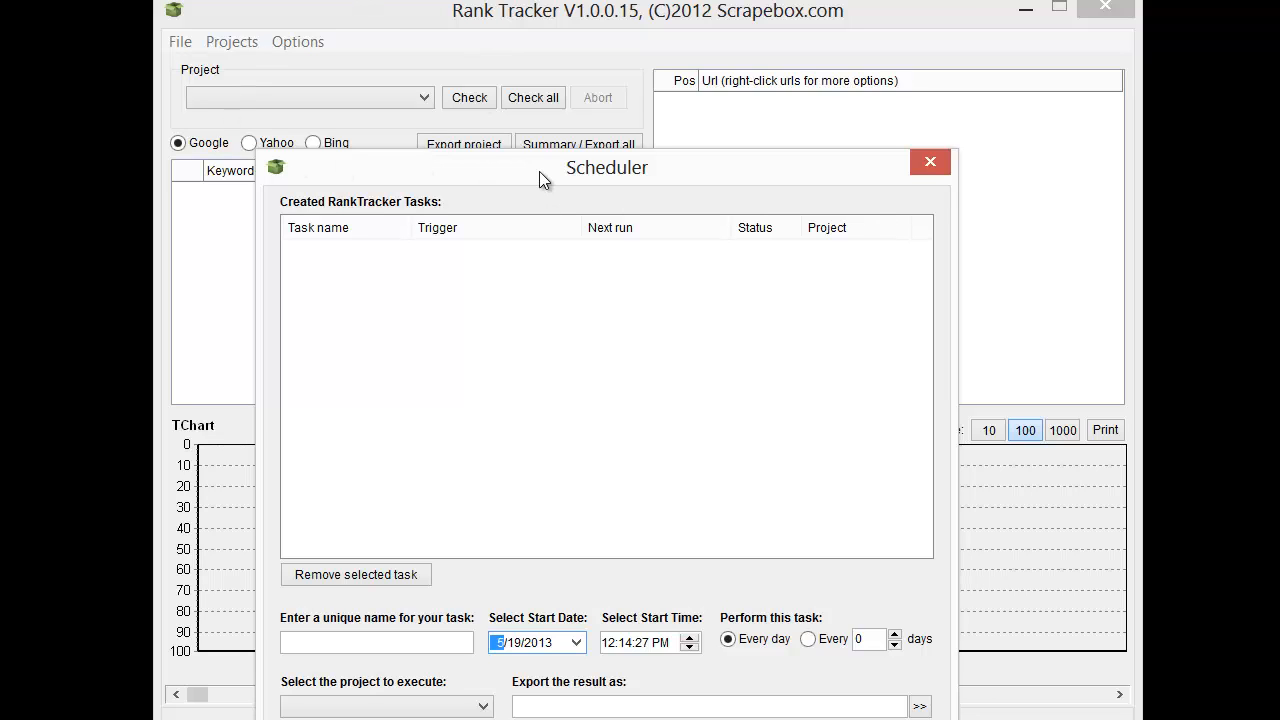
drag(539, 171, 600, 58)
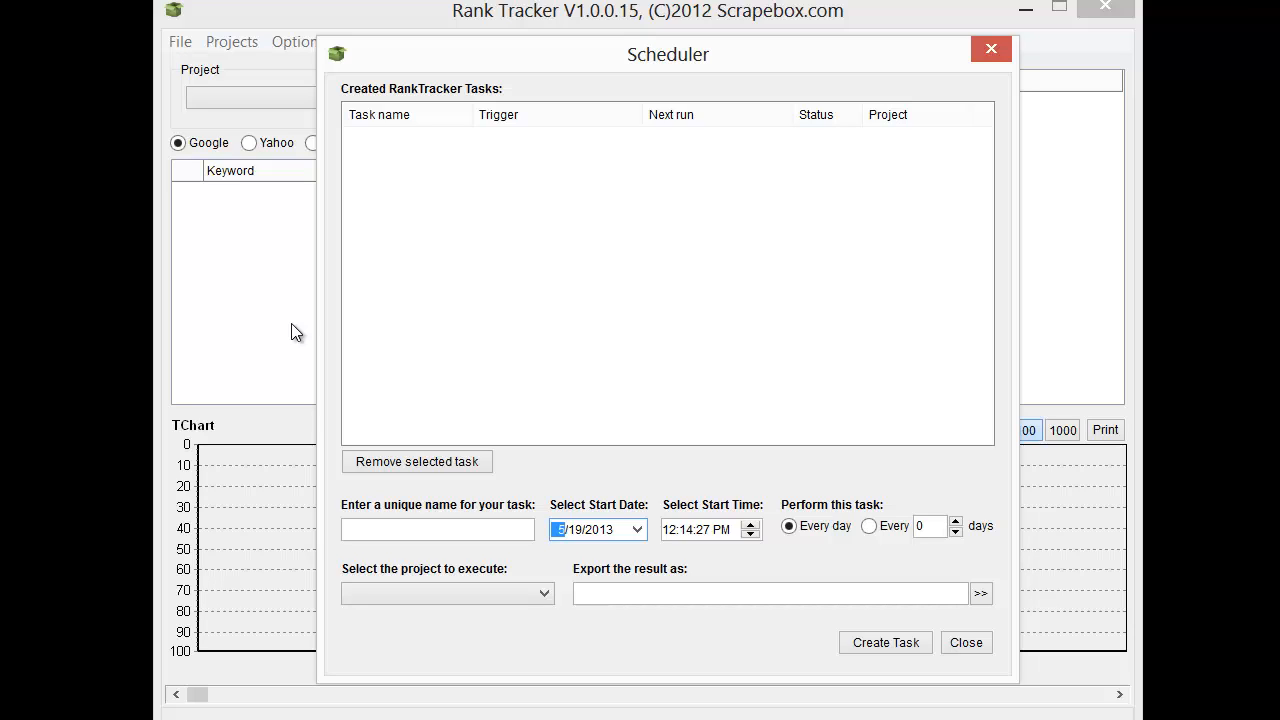
Name the new scheduled task Scrapebox and set 1 - Test as the project to execute
click(415, 532)
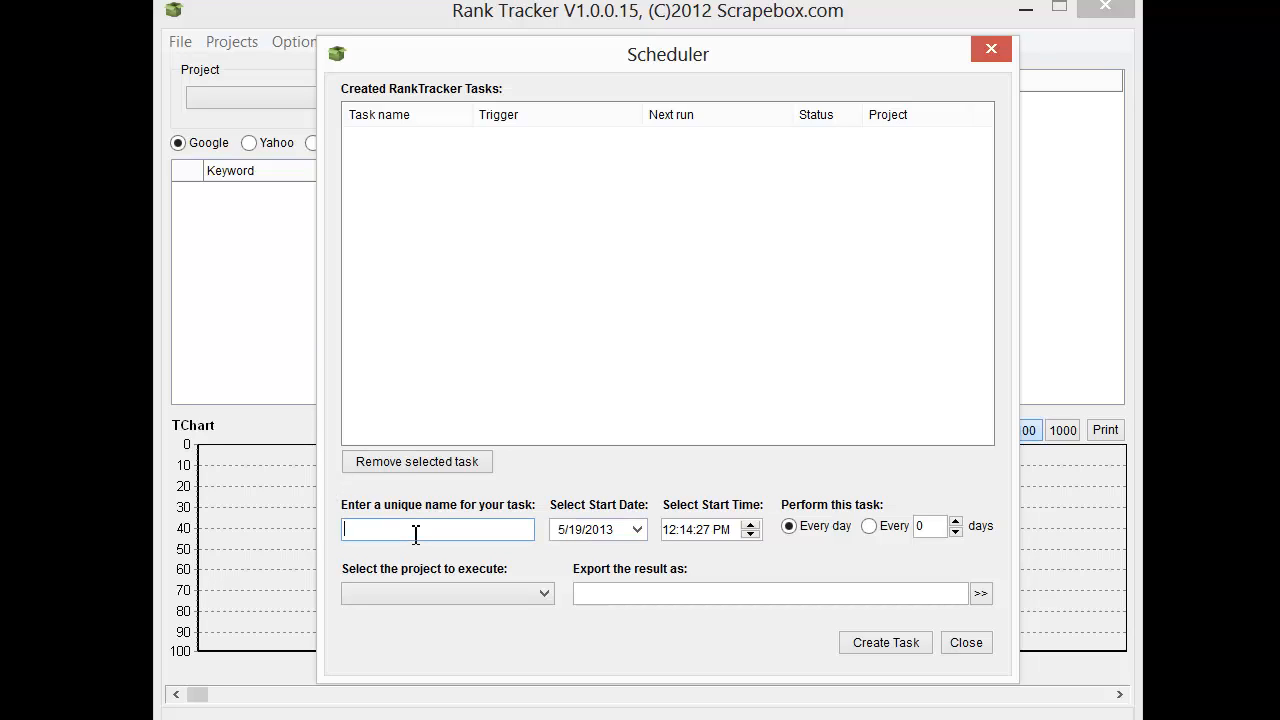
text(Scrpaebox)
key(BackSpace)
key(BackSpace)
key(BackSpace)
key(BackSpace)
key(BackSpace)
key(BackSpace)
text(apebox)
click(597, 531)
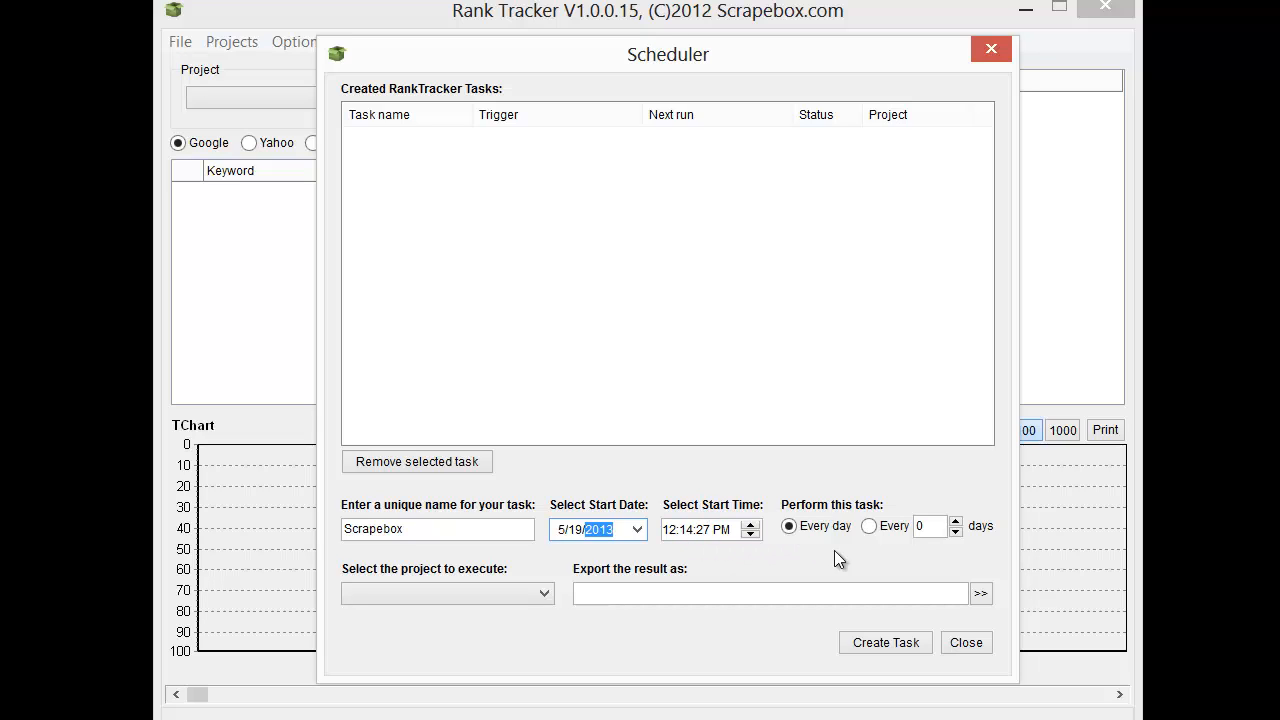
click(545, 593)
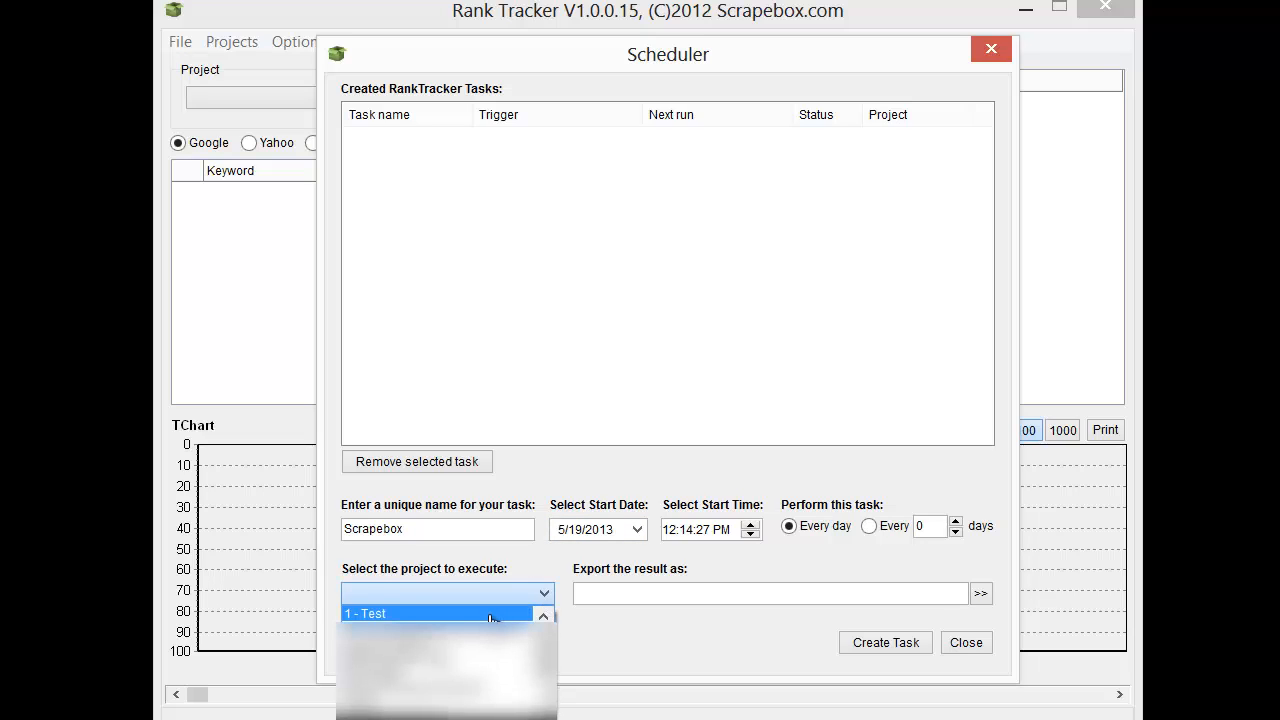
click(489, 614)
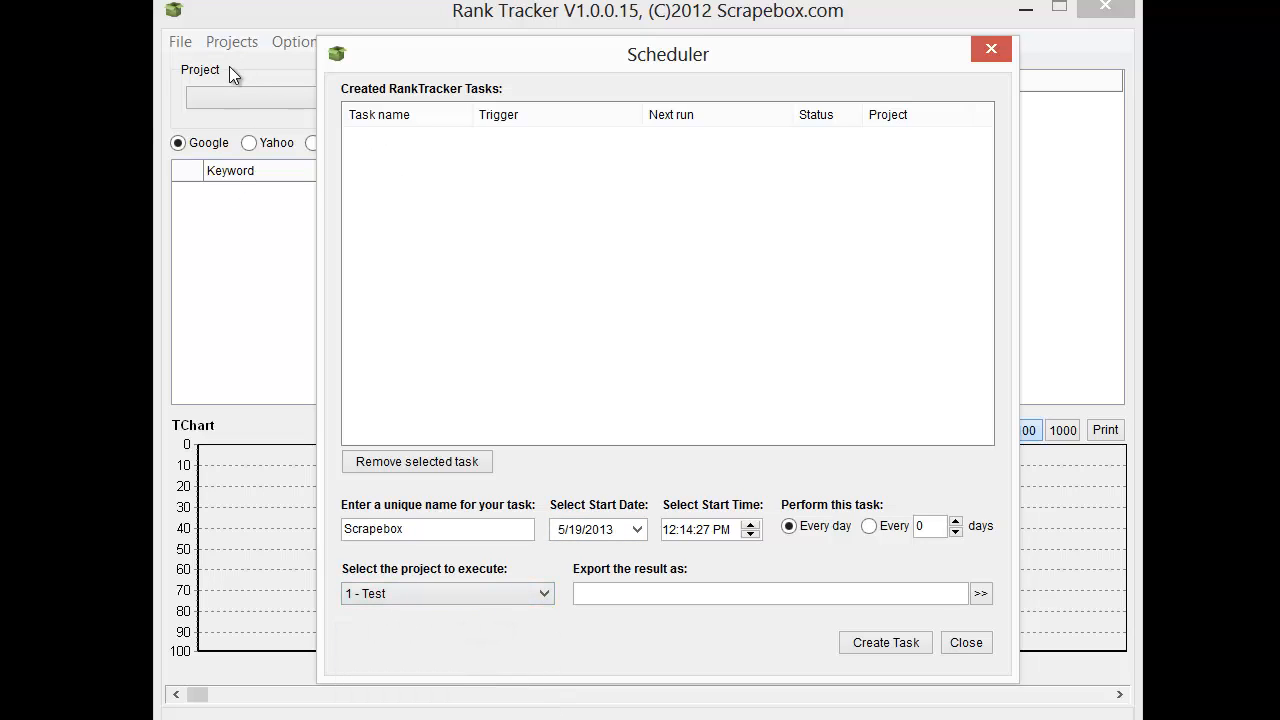
Set the task's result export to an Excel xls file named "scrapebox project" in the Business > ~Vids folder
click(981, 596)
click(428, 356)
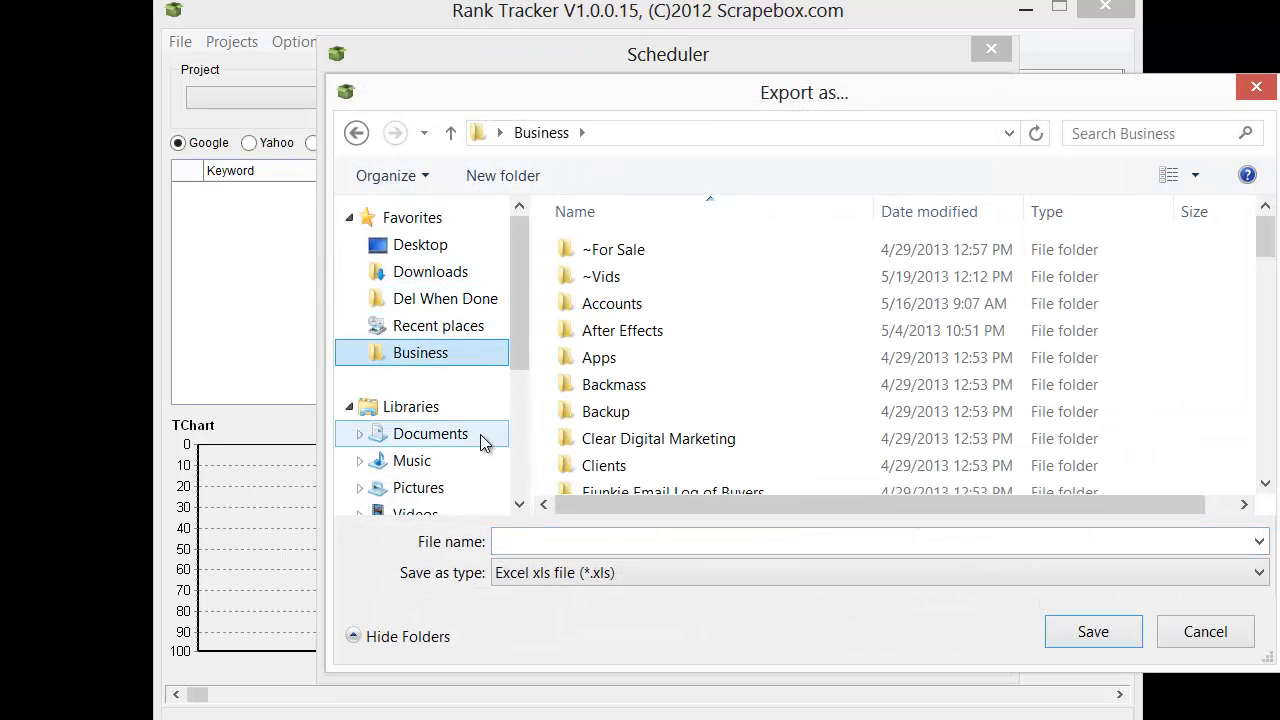
double_click(600, 276)
click(568, 541)
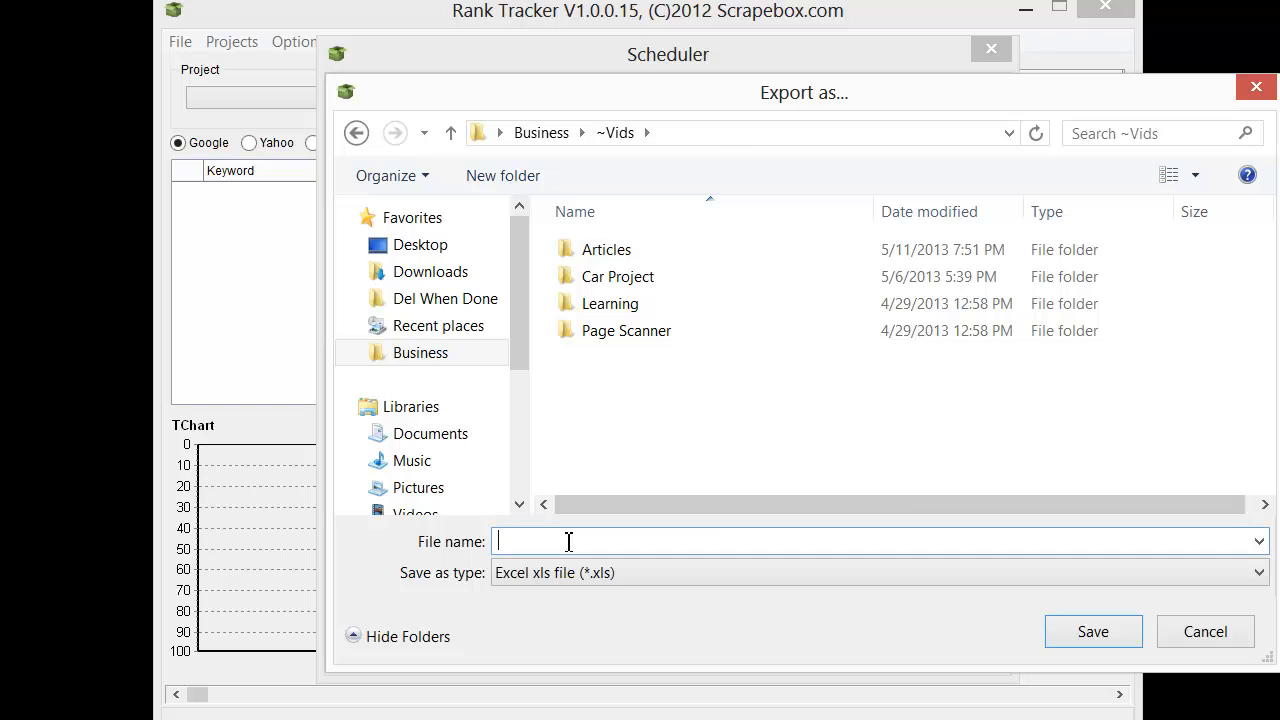
text(scrapebox project)
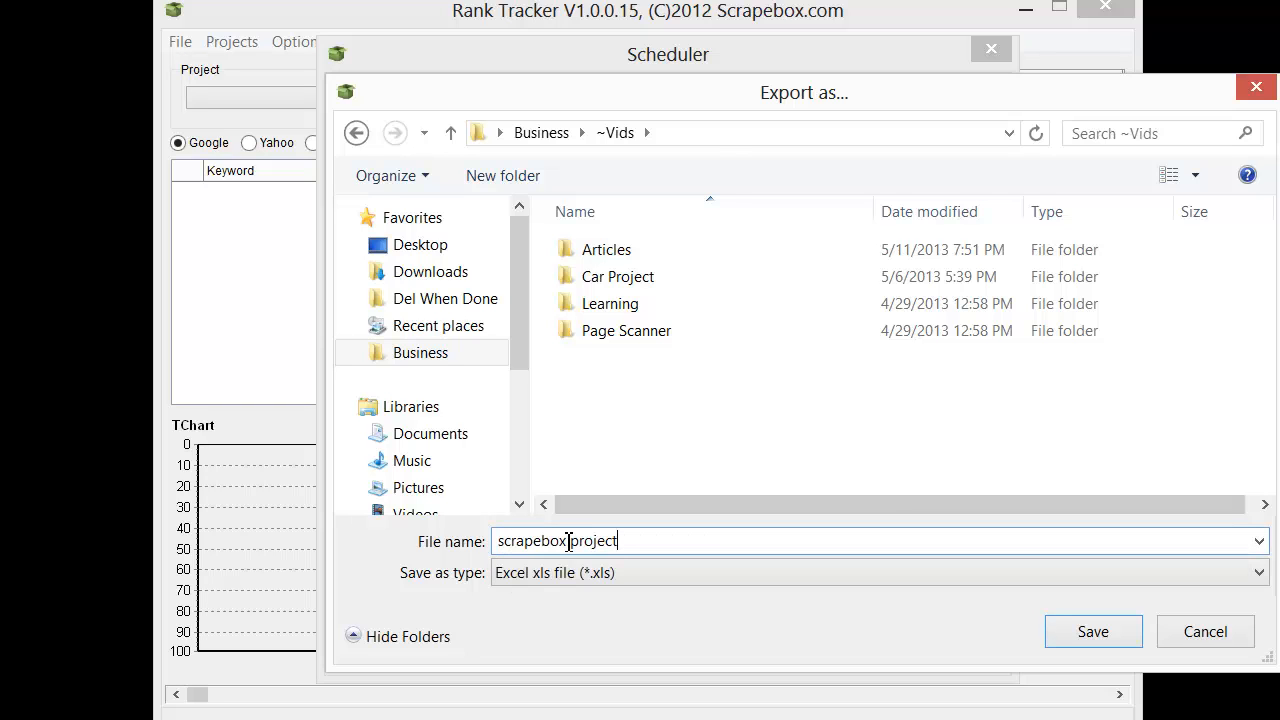
key(Return)
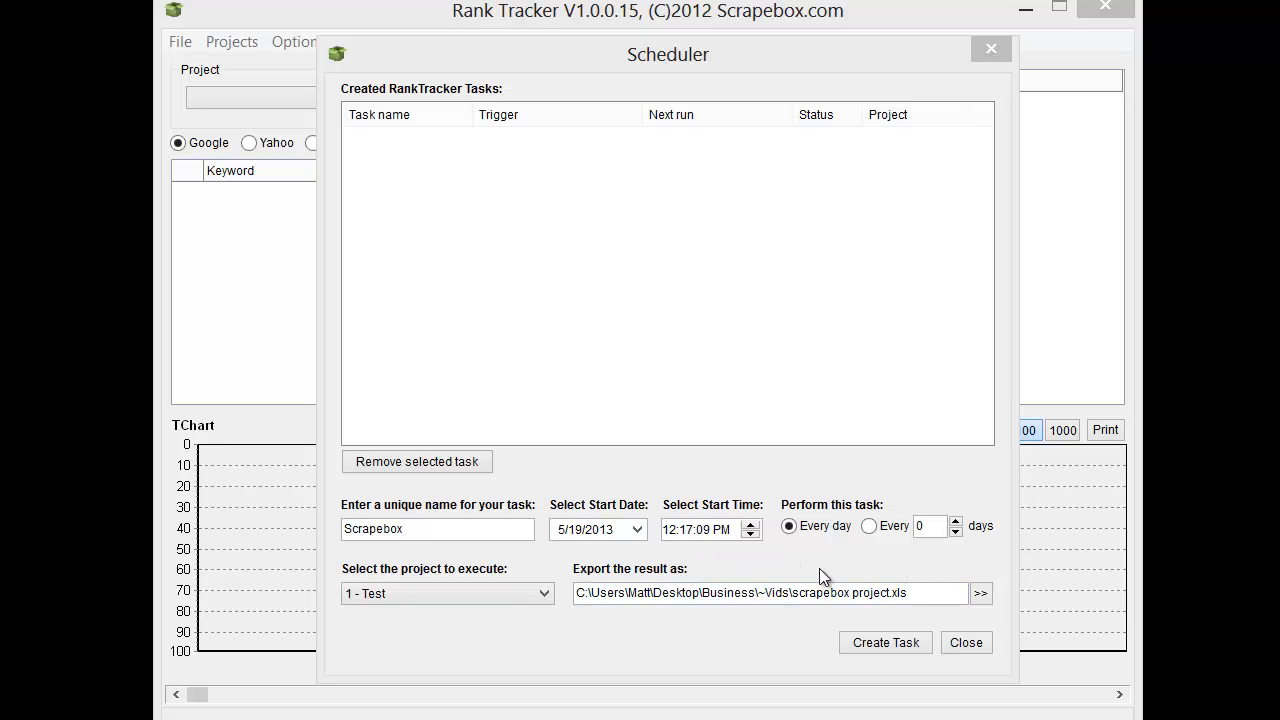
Create the daily Scrapebox task and close the Scheduler
click(886, 642)
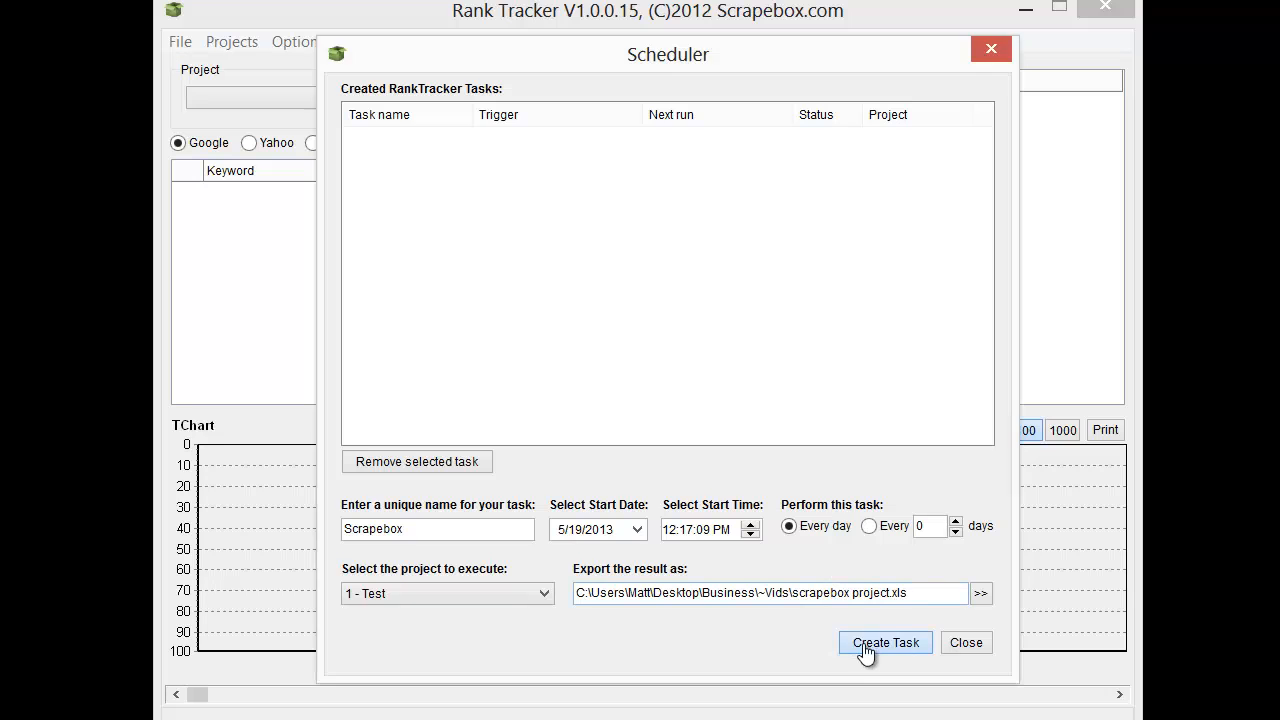
click(694, 470)
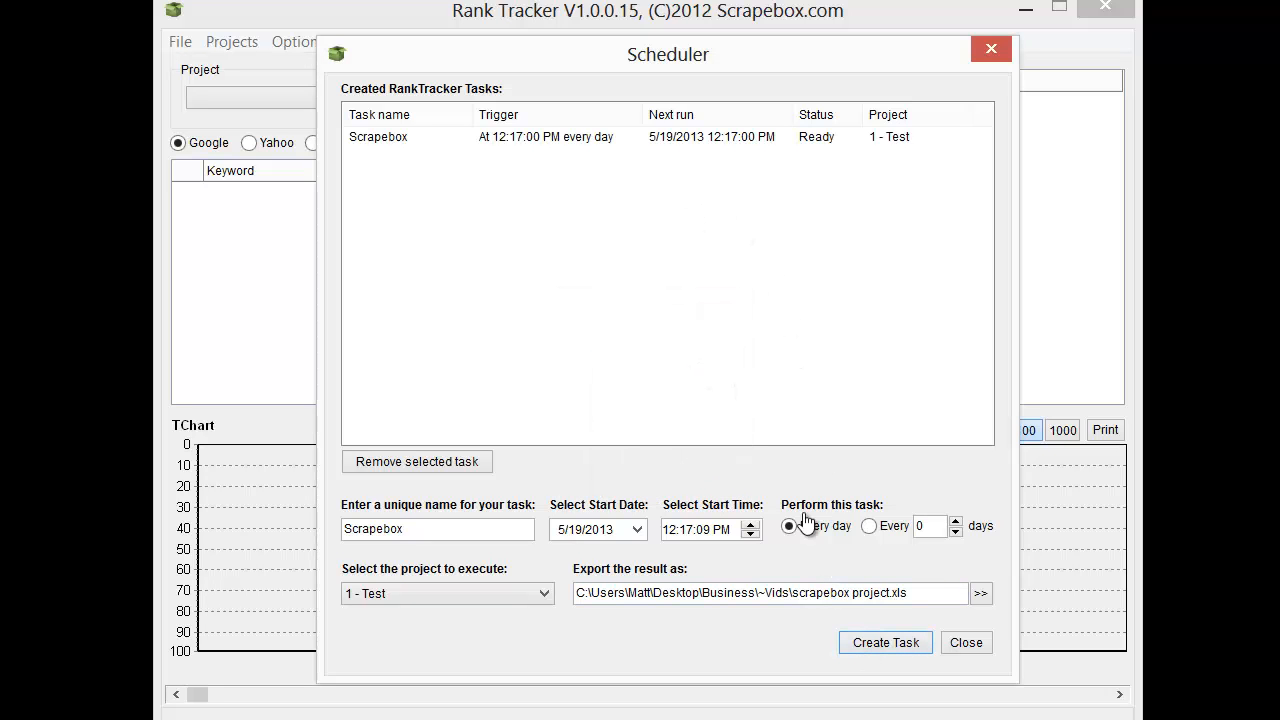
click(964, 641)
Close Rank Tracker and exit ScrapeBox
click(1121, 7)
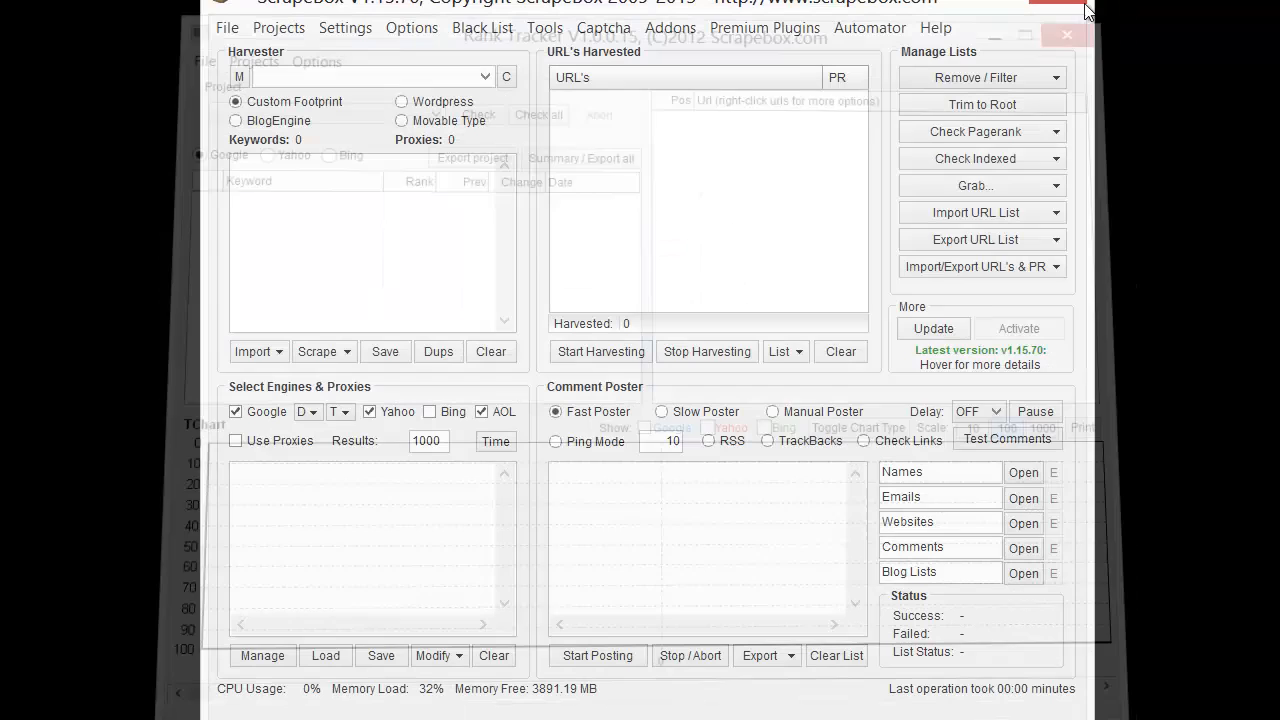
click(1068, 3)
click(668, 463)
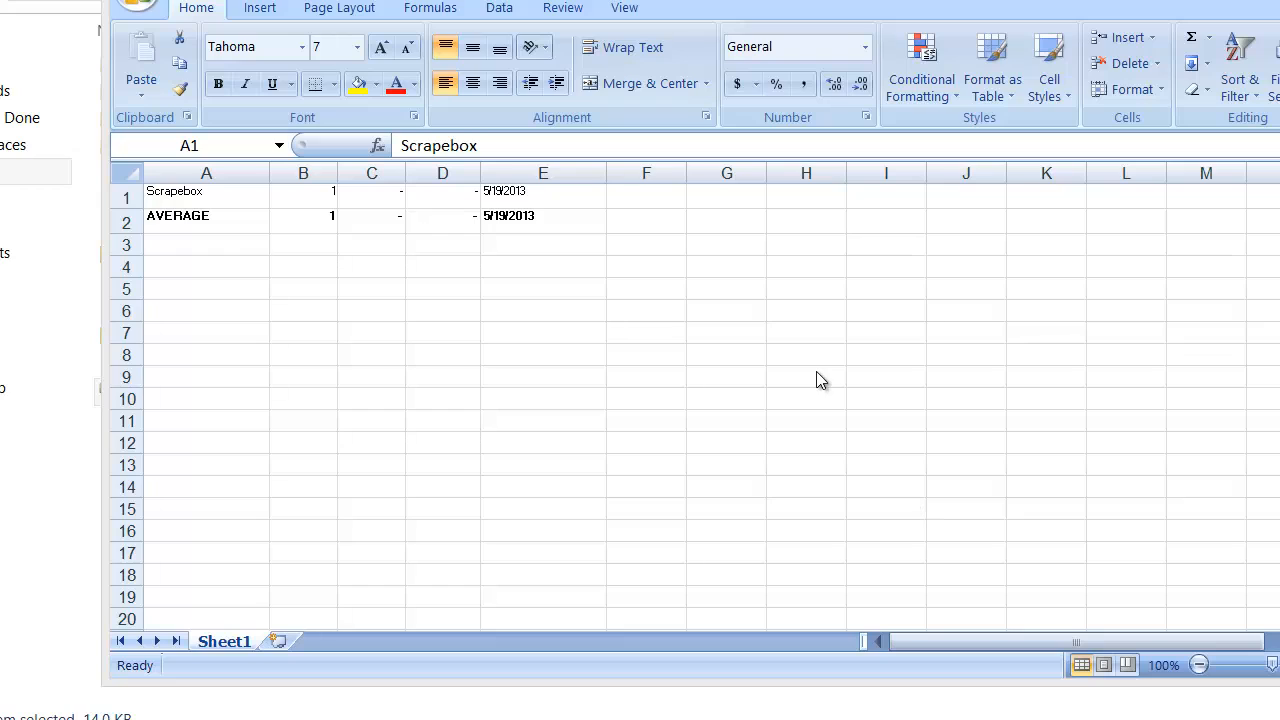
Examine the keyword and its rank in the first row of the exported spreadsheet in Excel
click(180, 200)
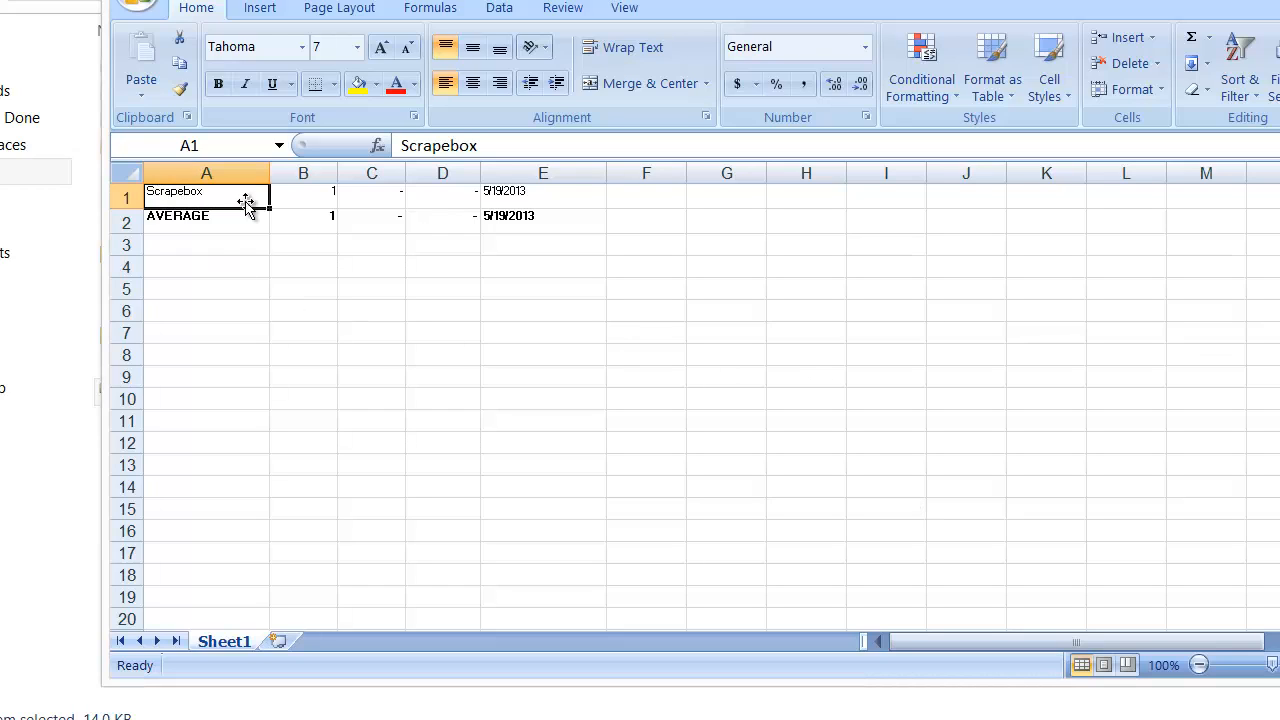
click(306, 195)
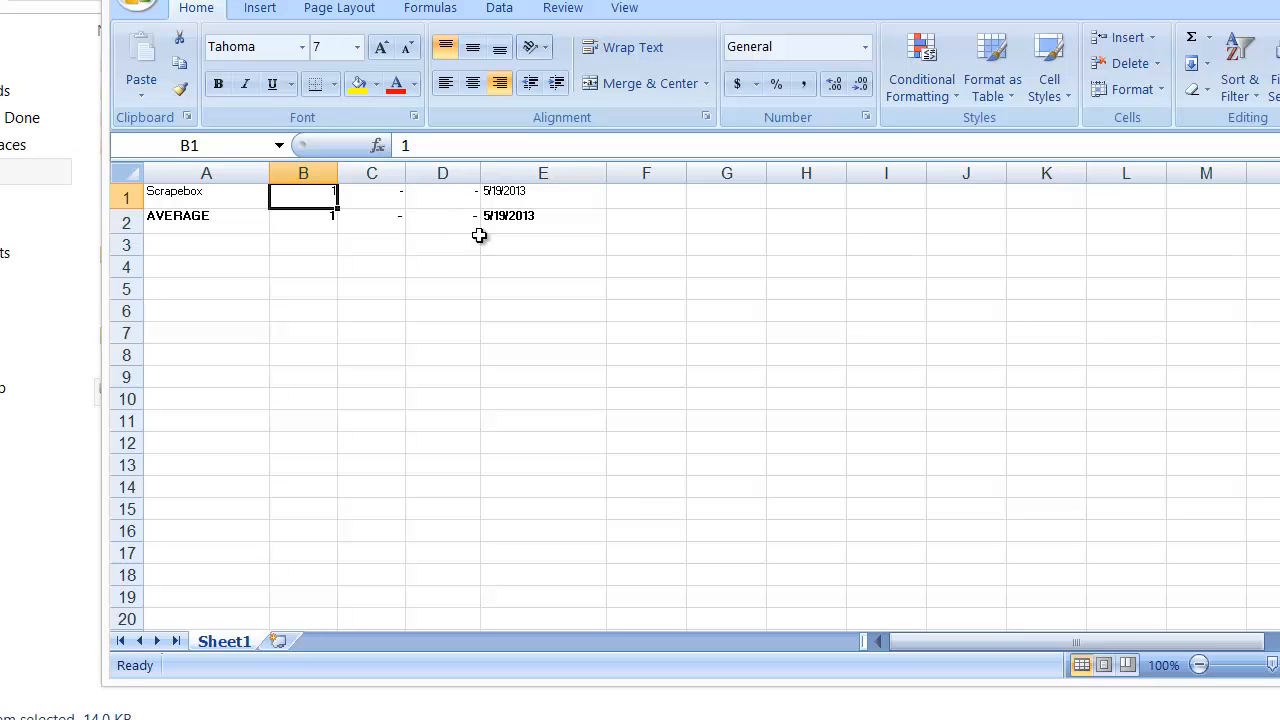
Switch back to ScrapeBox, reopen Rank Tracker, load the 1 - Test project and view the ranking details of the Scrapebox keyword
click(583, 716)
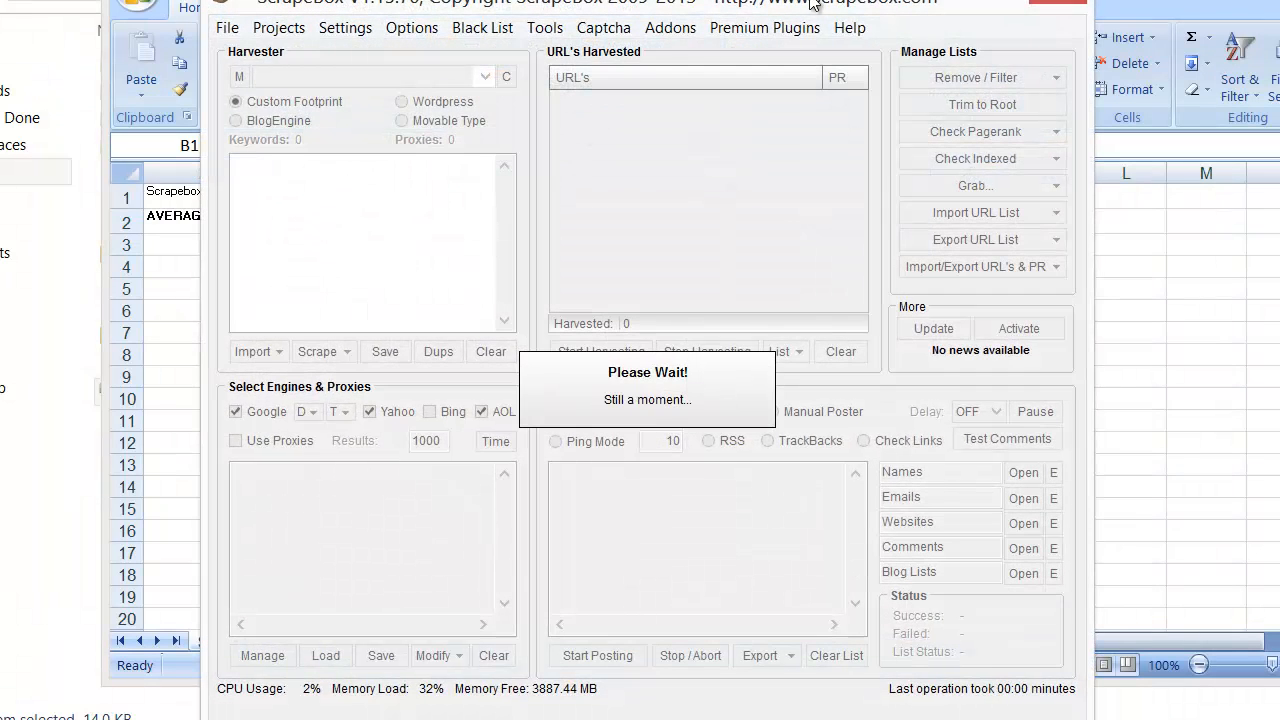
click(774, 32)
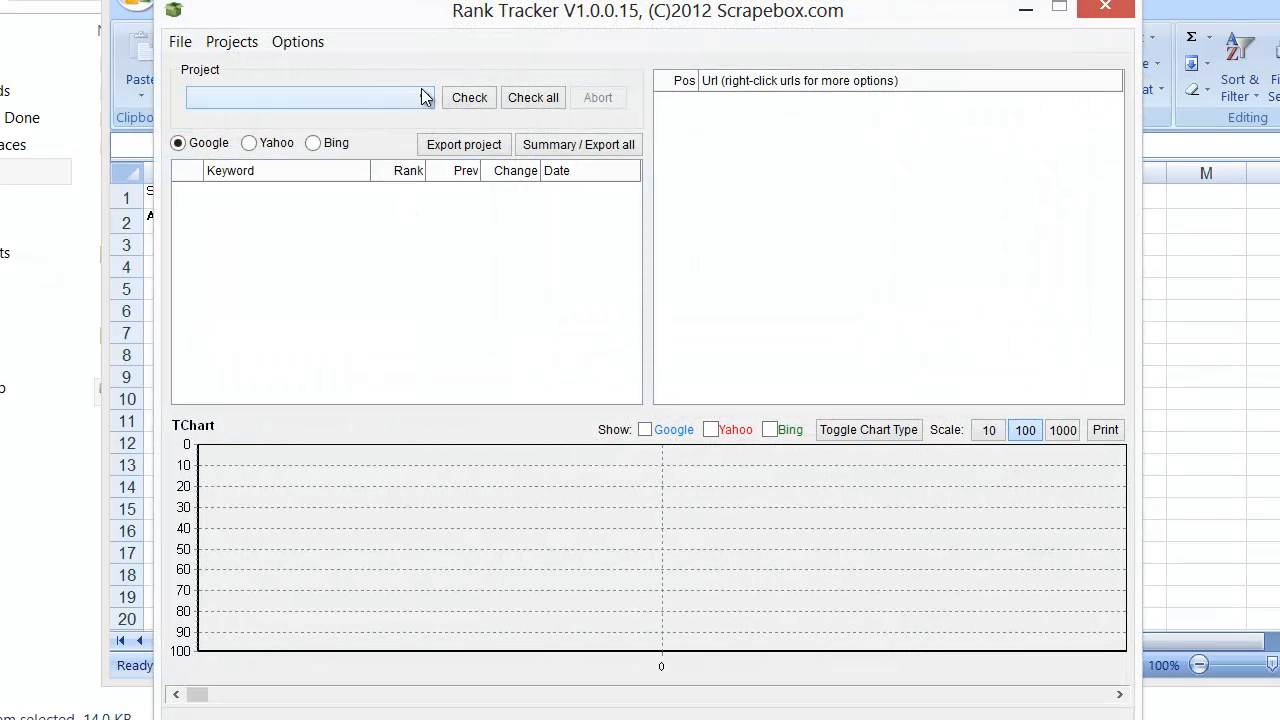
click(424, 97)
click(410, 114)
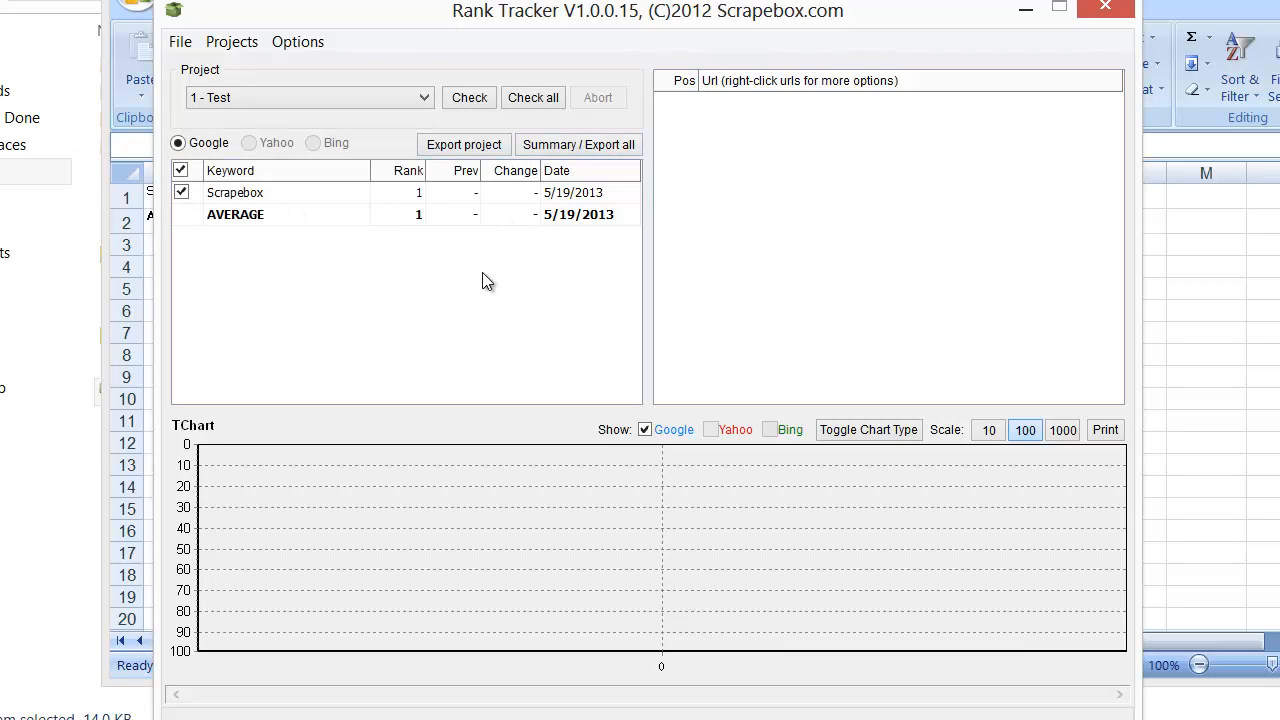
click(320, 194)
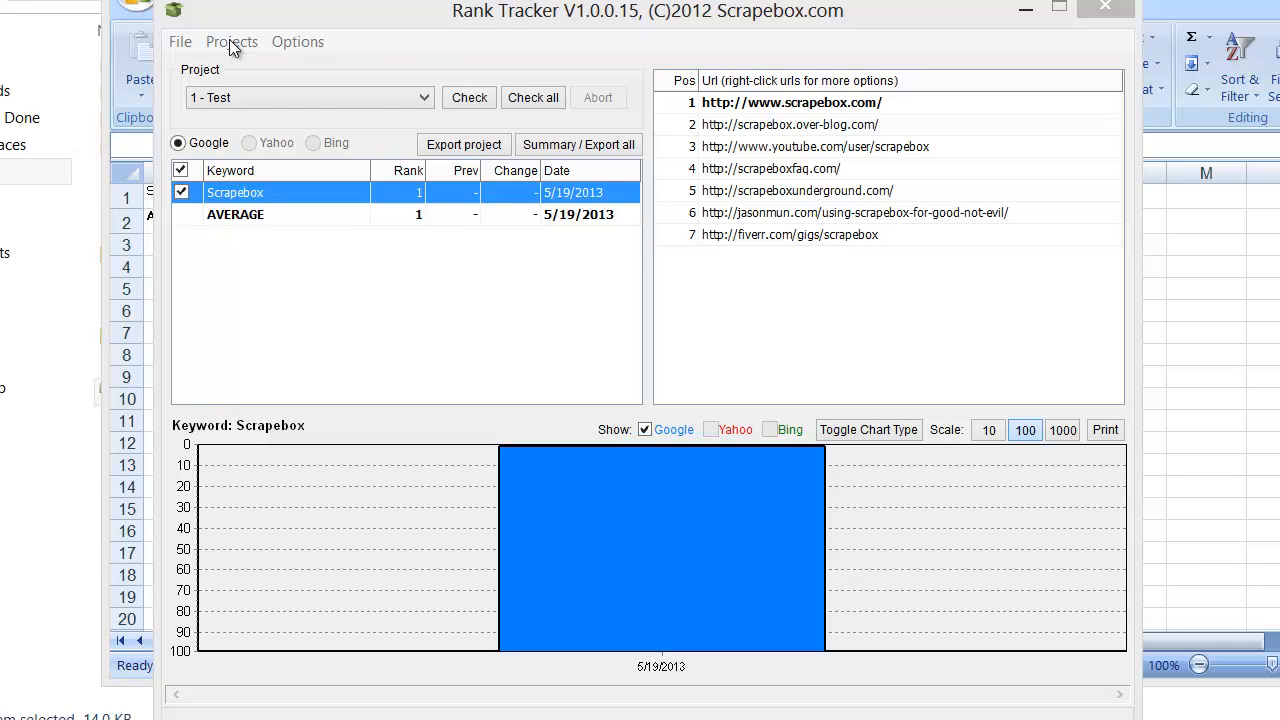
Open the Rank Tracker Scheduler and select the Scrapebox task in the list of created tasks
click(283, 43)
click(333, 122)
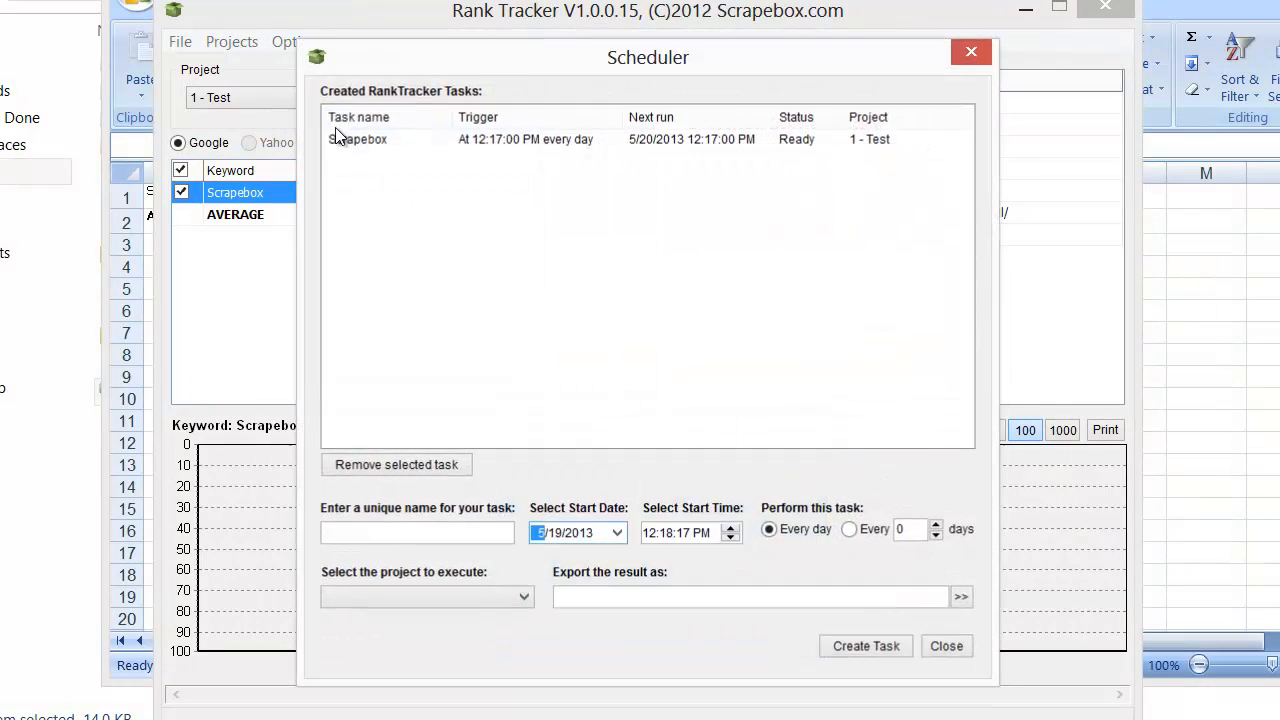
click(355, 140)
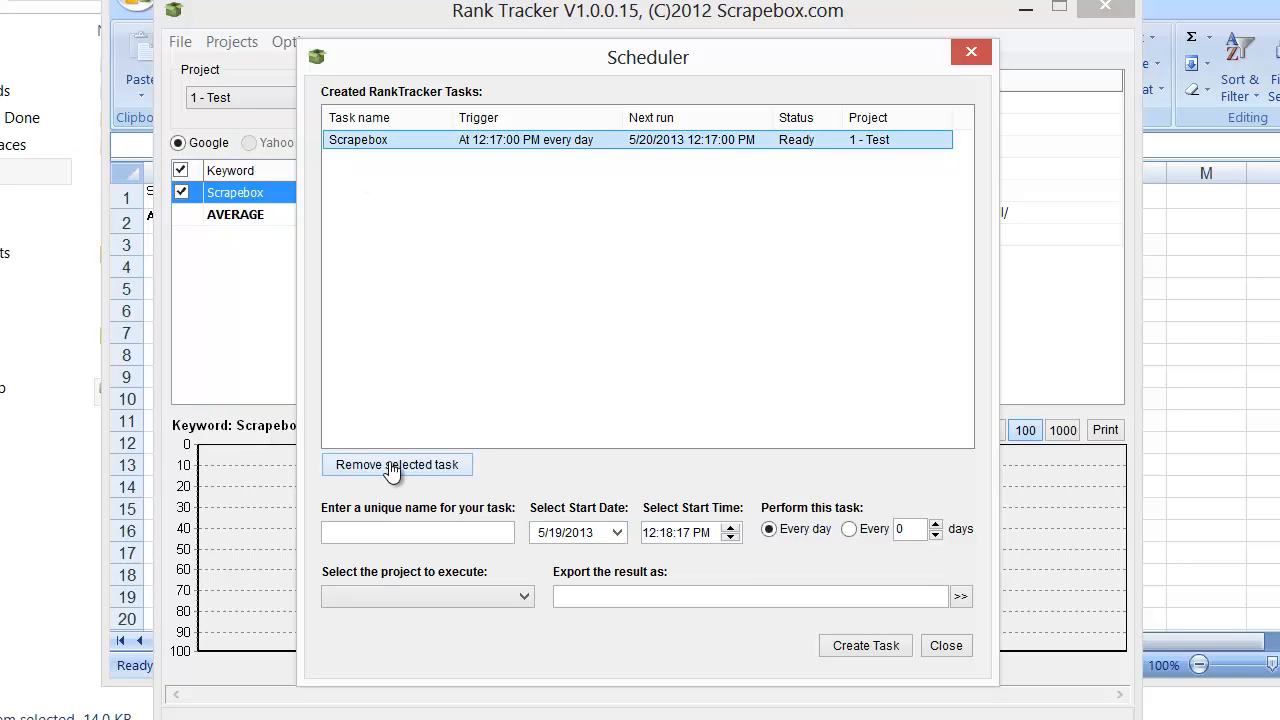